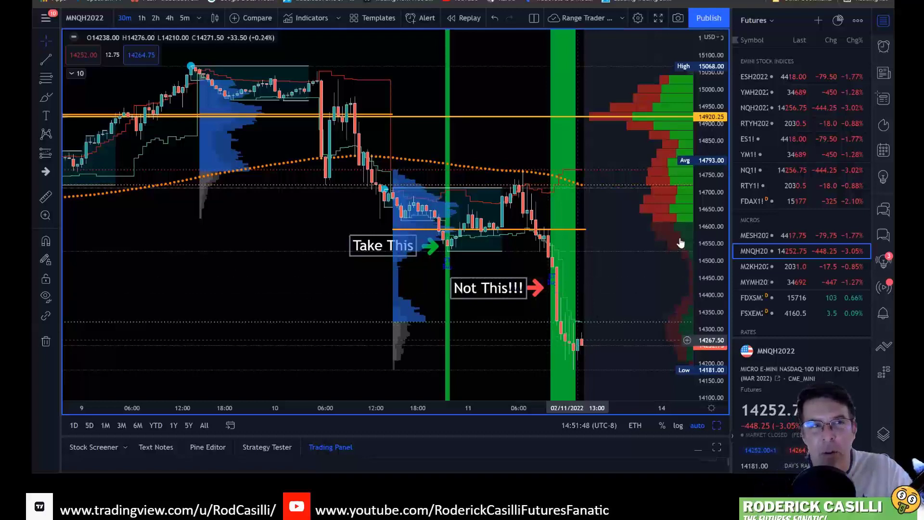
Load the MESH2022 micro S&P 500 futures chart from the Futures watchlist
{"action": "left_click", "coordinate": [754, 235]}
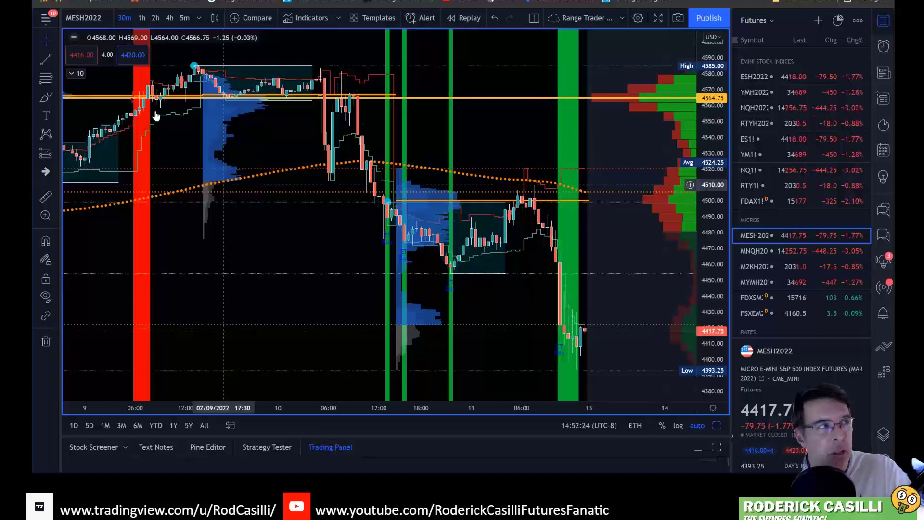
Expand the collapsed '10' legend to list EMA 233, VPVR, VPSV and session high/low studies
{"action": "left_click", "coordinate": [75, 73]}
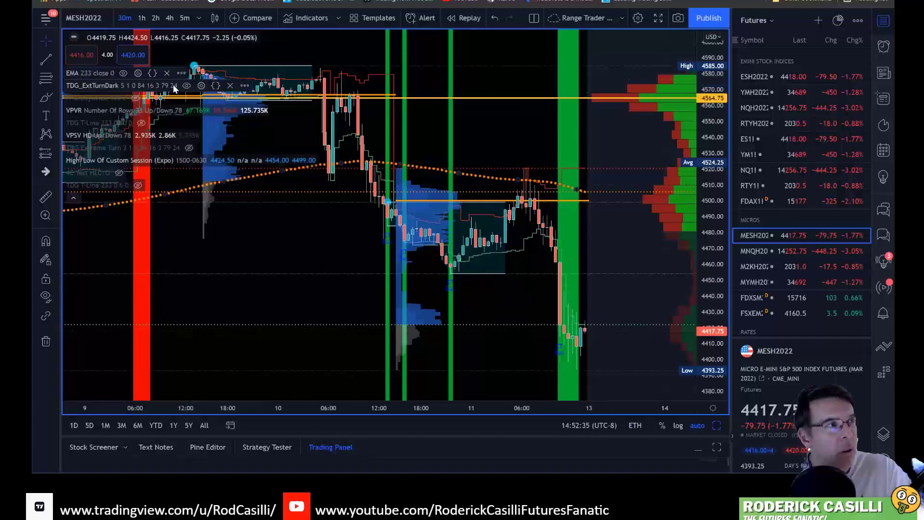
{"action": "left_click", "coordinate": [201, 85]}
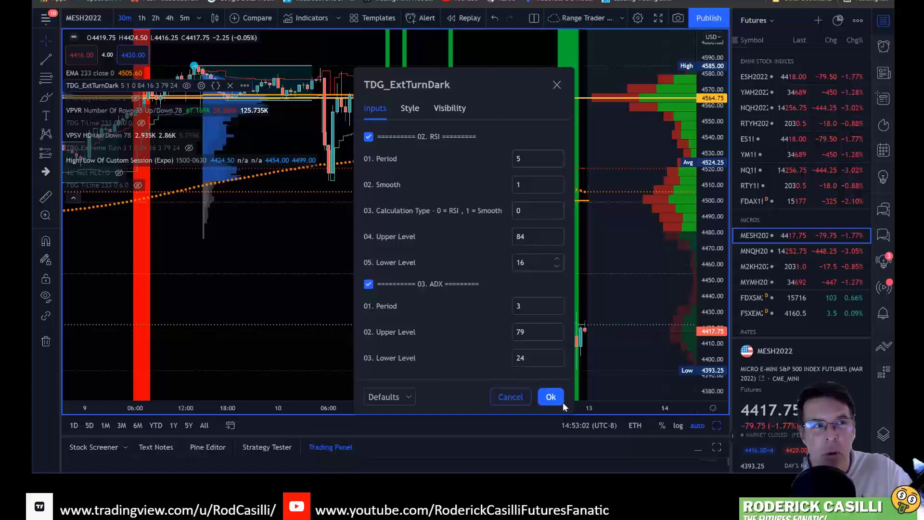
{"action": "left_click", "coordinate": [551, 397]}
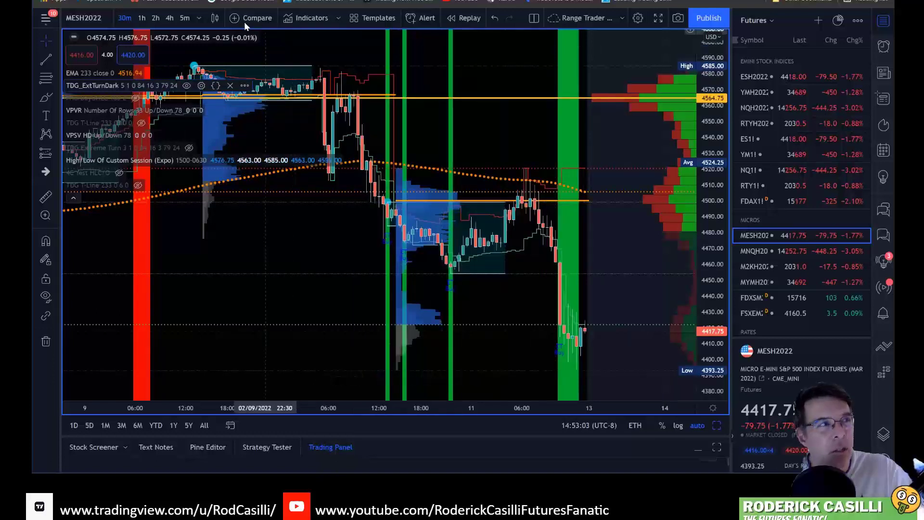
Search 'rel' in Indicators and add a Relative Strength Index pane under MESH2022
{"action": "left_click", "coordinate": [311, 18]}
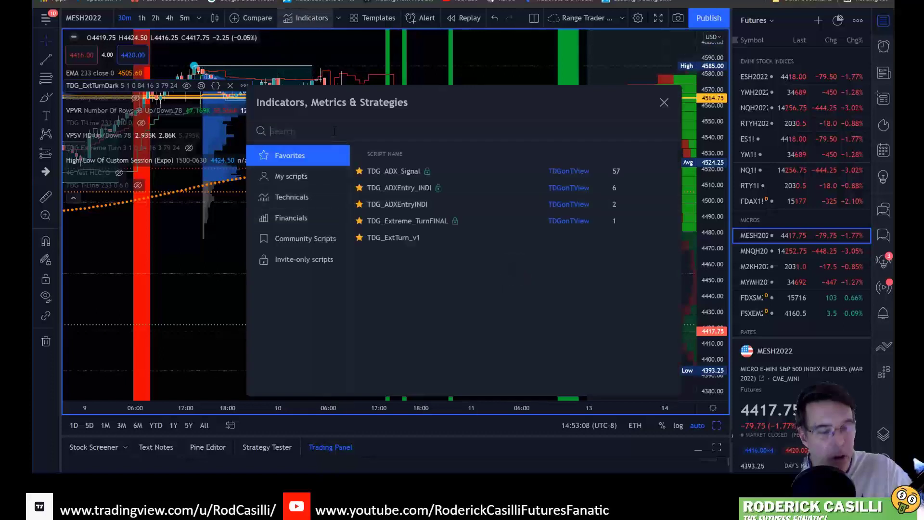
{"action": "type", "text": "re"}
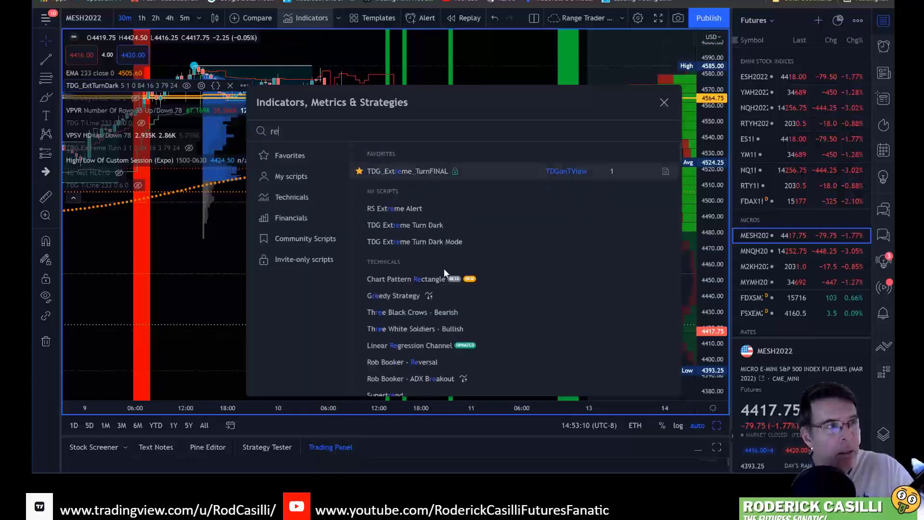
{"action": "scroll", "coordinate": [412, 273], "scroll_direction": "down", "scroll_amount": 1}
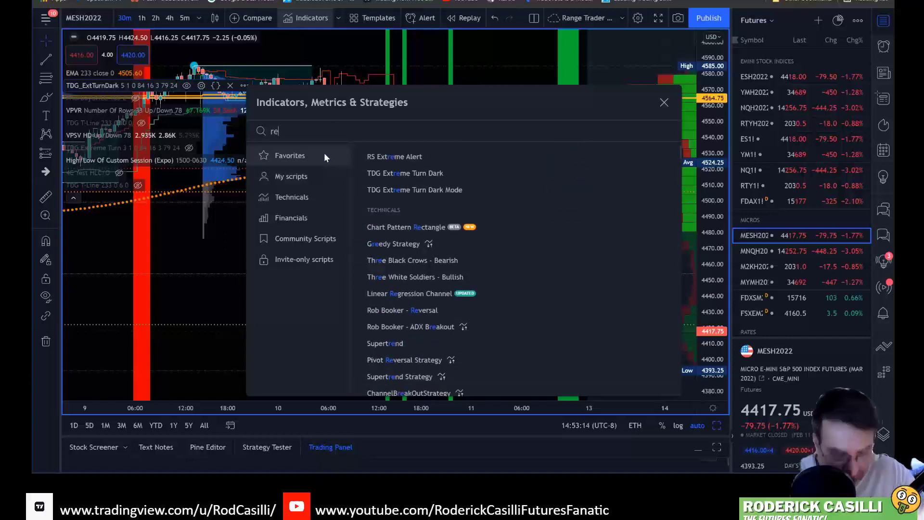
{"action": "type", "text": "l"}
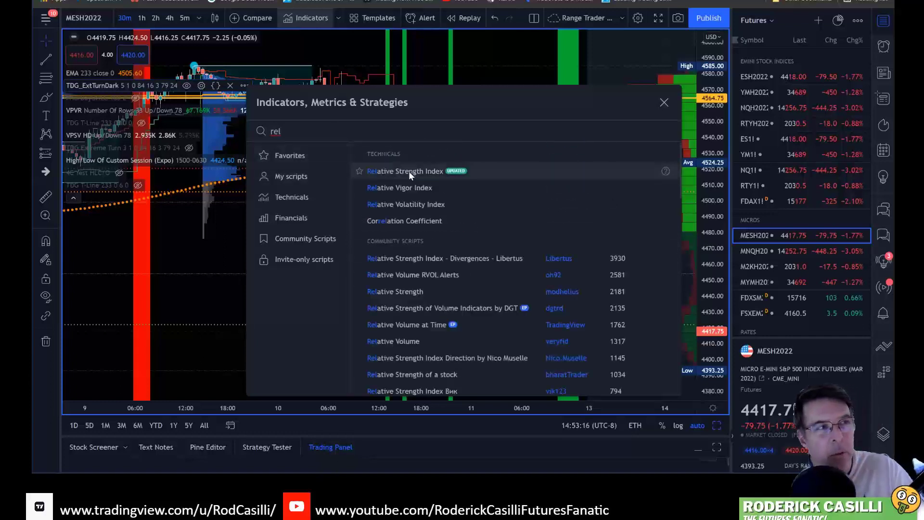
{"action": "left_click", "coordinate": [409, 171]}
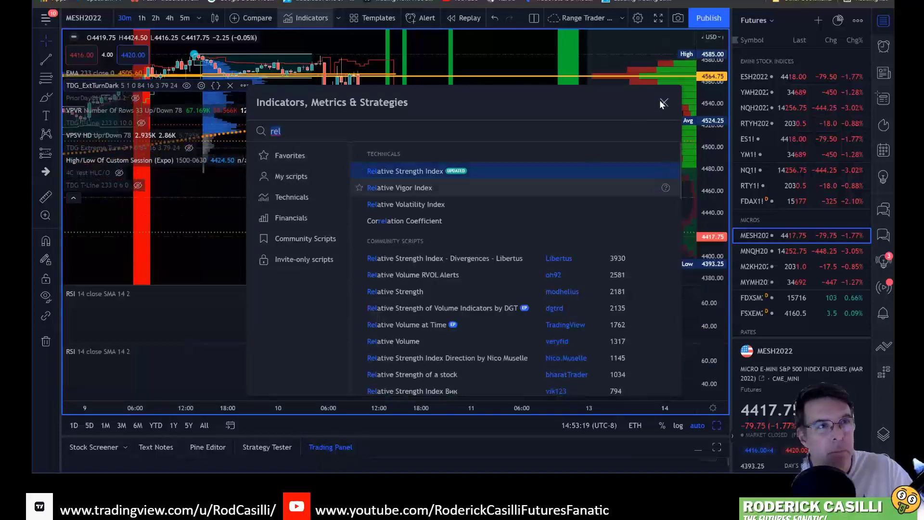
{"action": "key", "text": "Escape"}
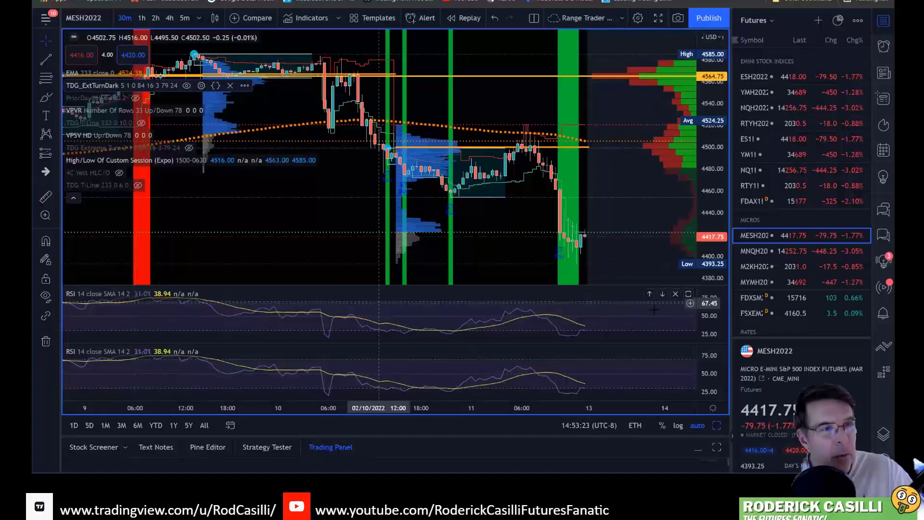
Delete the upper duplicate RSI pane, leaving one RSI 14 pane
{"action": "left_click", "coordinate": [676, 293]}
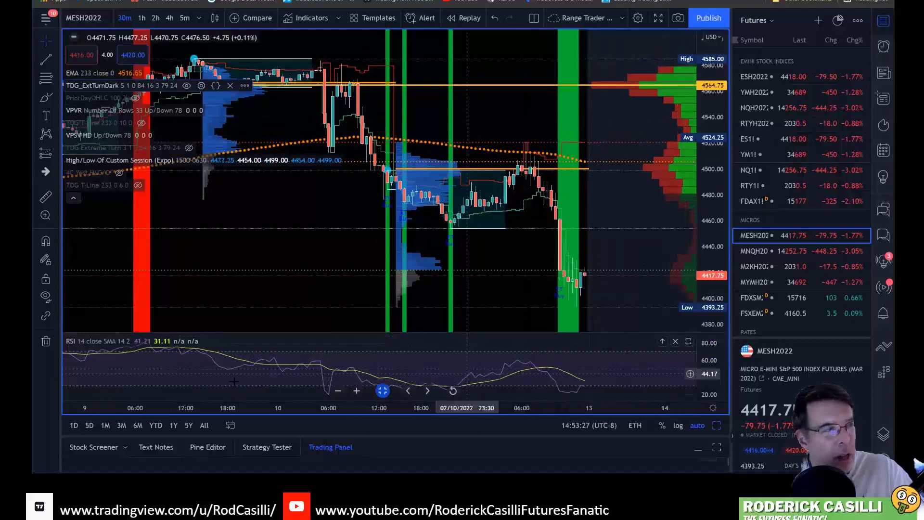
{"action": "mouse_move", "coordinate": [96, 341]}
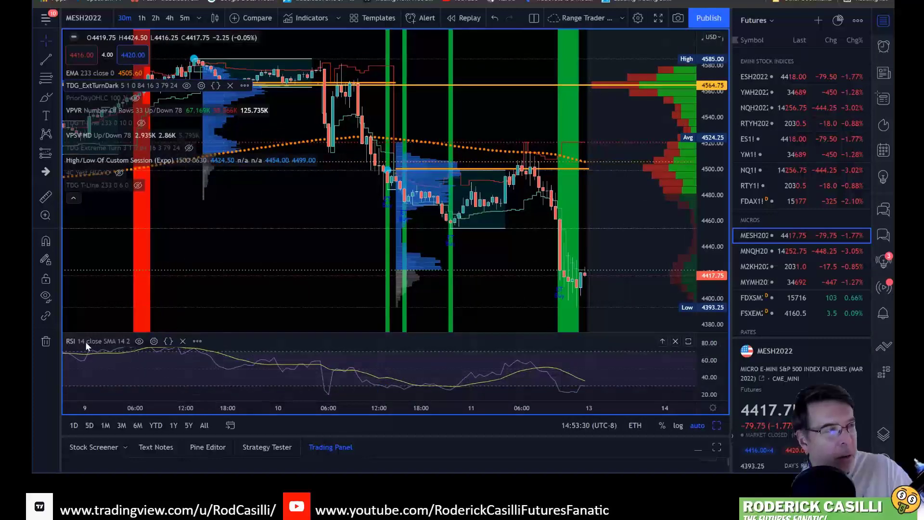
Change the RSI length from 14 to 5
{"action": "left_click", "coordinate": [154, 341]}
{"action": "left_click", "coordinate": [444, 211]}
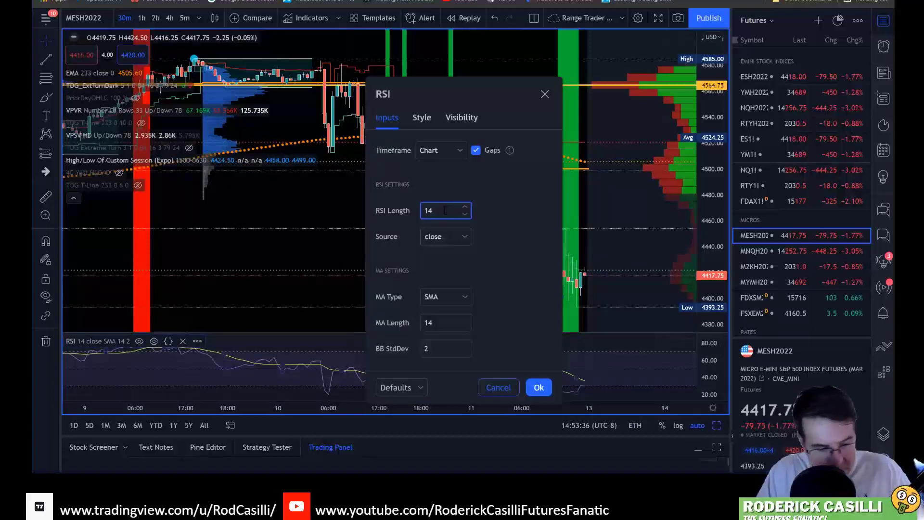
{"action": "type", "text": "5"}
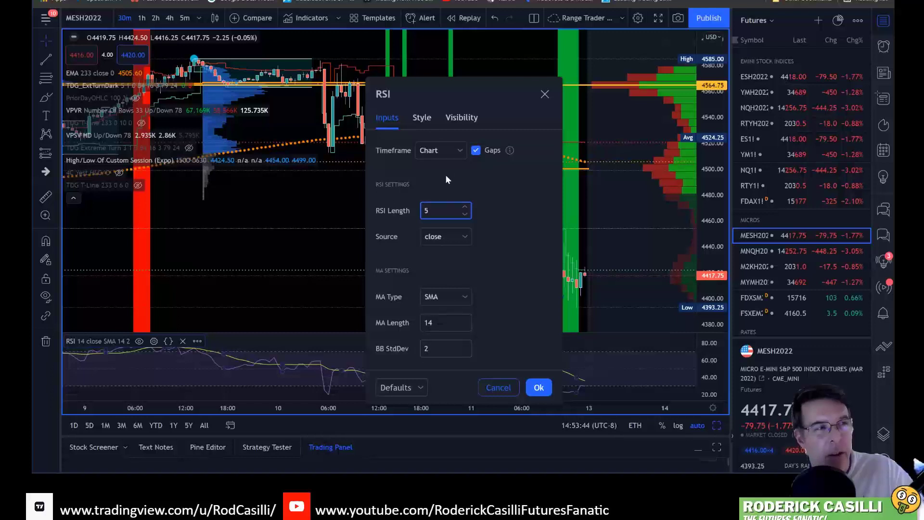
{"action": "left_click", "coordinate": [424, 120]}
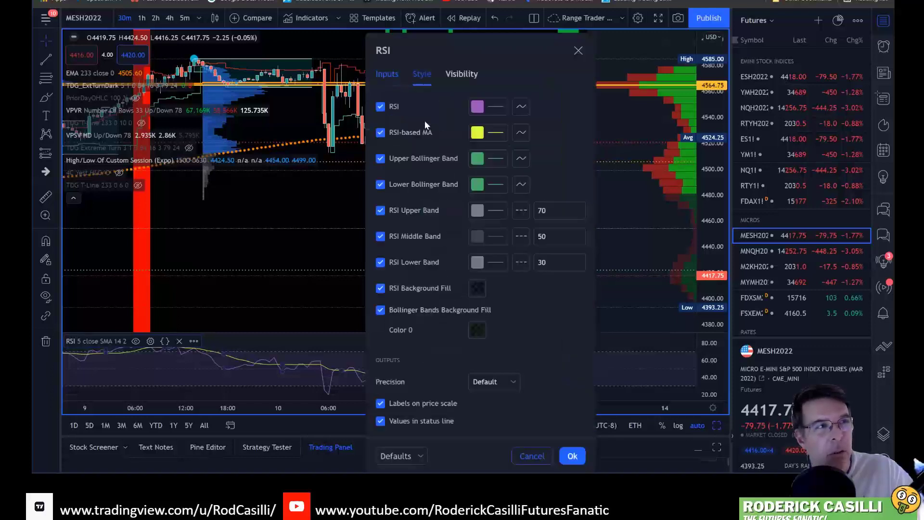
{"action": "left_click", "coordinate": [388, 75]}
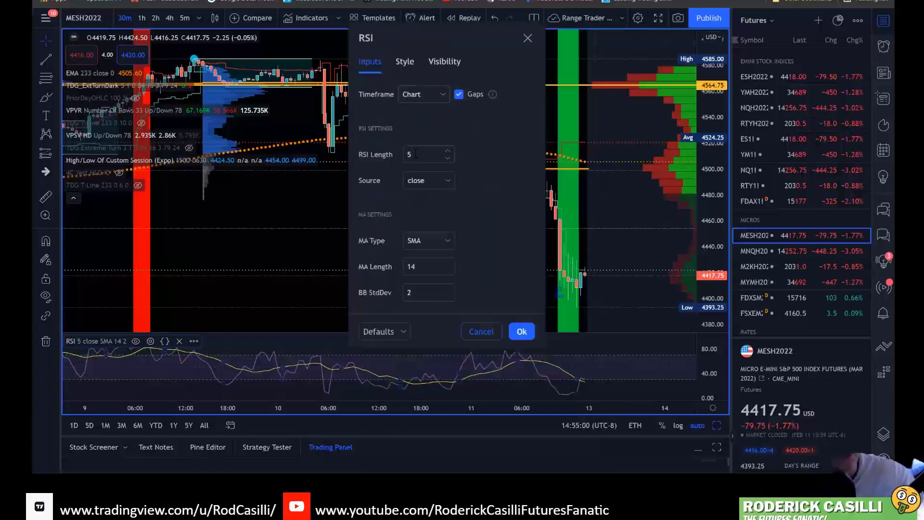
Hide the RSI-based moving average, both Bollinger Bands and the middle 50 band
{"action": "left_click", "coordinate": [407, 63]}
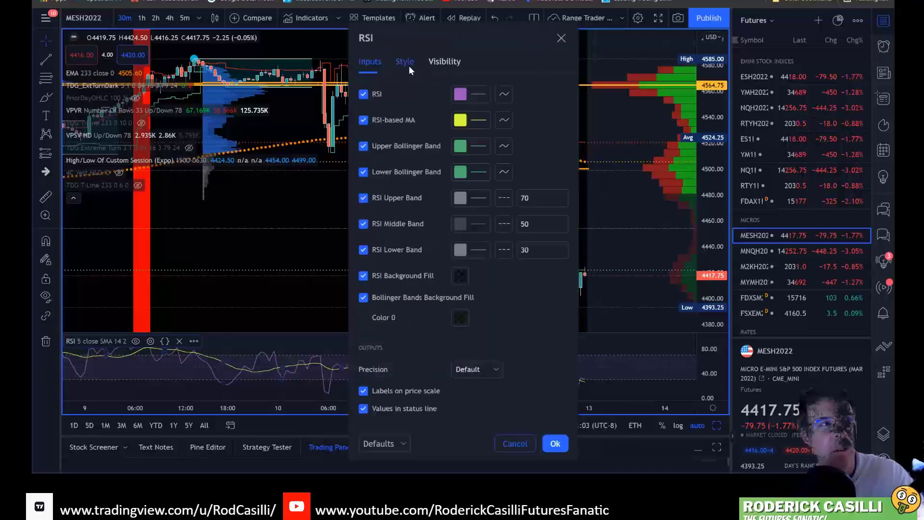
{"action": "left_click", "coordinate": [363, 120]}
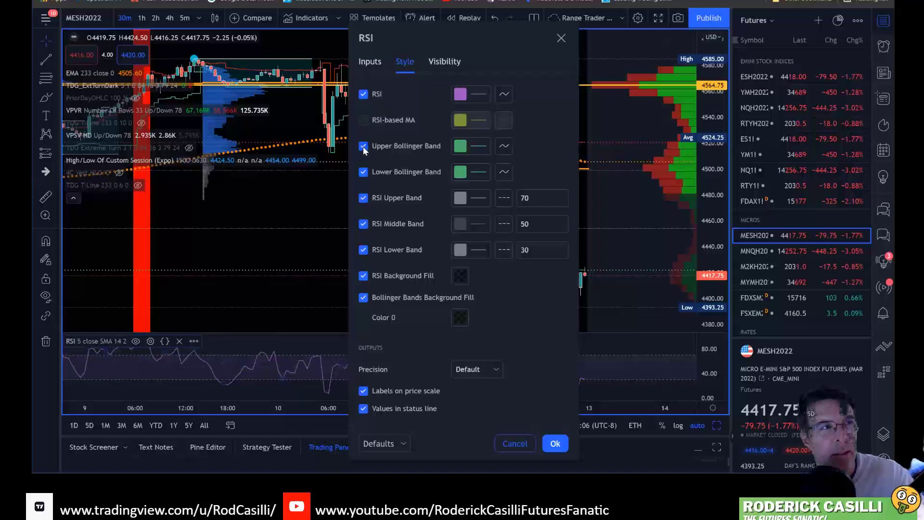
{"action": "left_click", "coordinate": [363, 146]}
{"action": "left_click", "coordinate": [363, 172]}
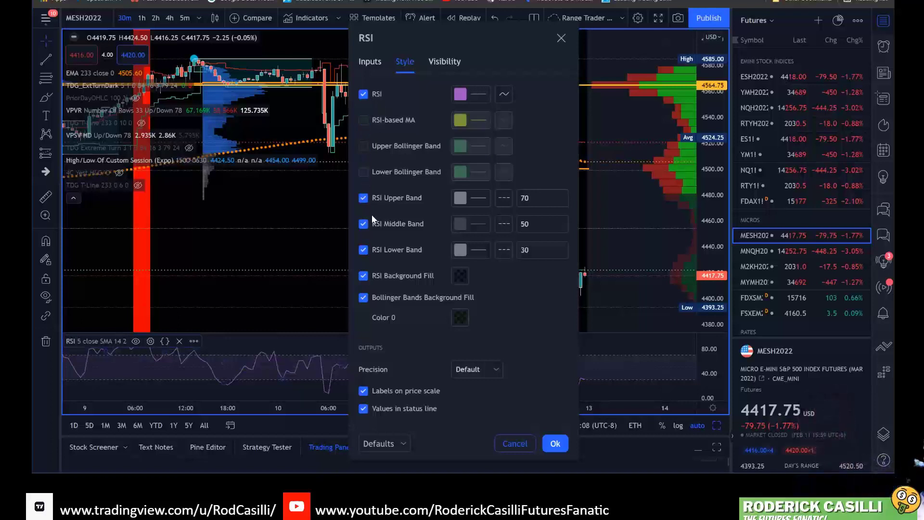
{"action": "left_click", "coordinate": [364, 224]}
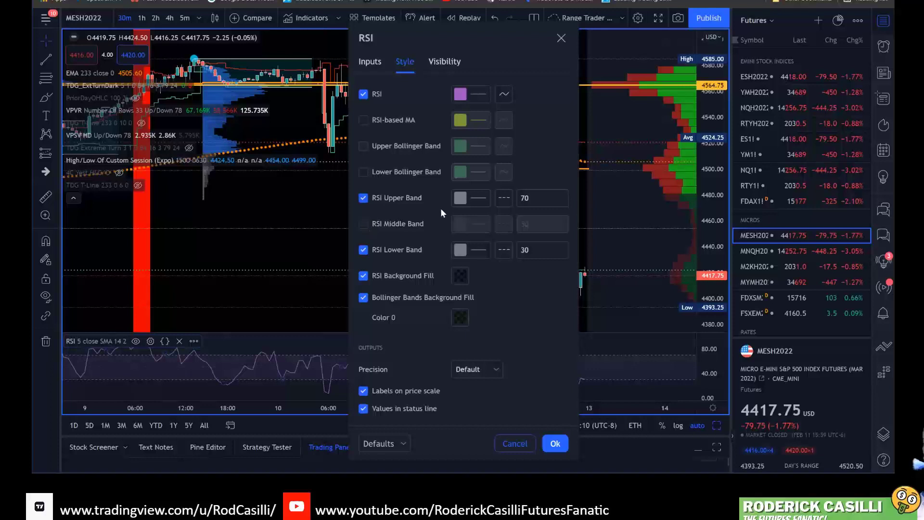
Set the upper band to 84, lower the band below 30, and apply the settings
{"action": "left_click", "coordinate": [549, 195]}
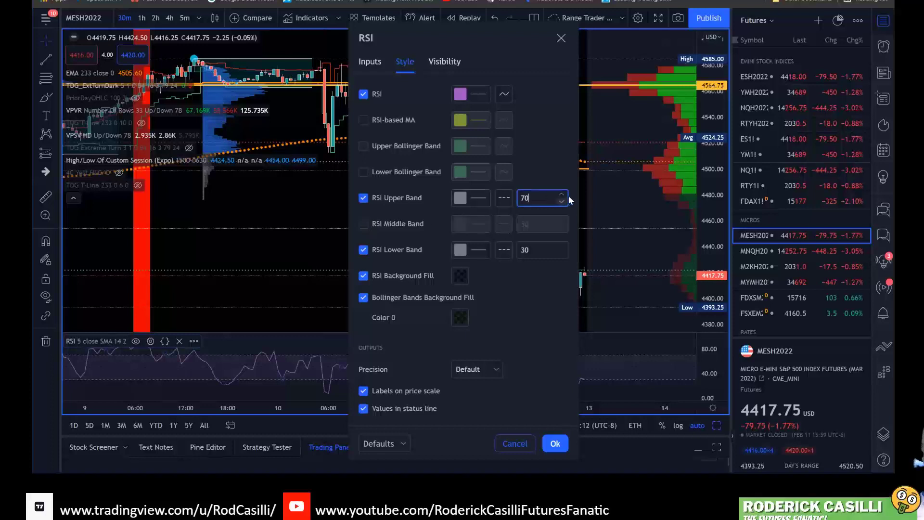
{"action": "left_click", "coordinate": [562, 195]}
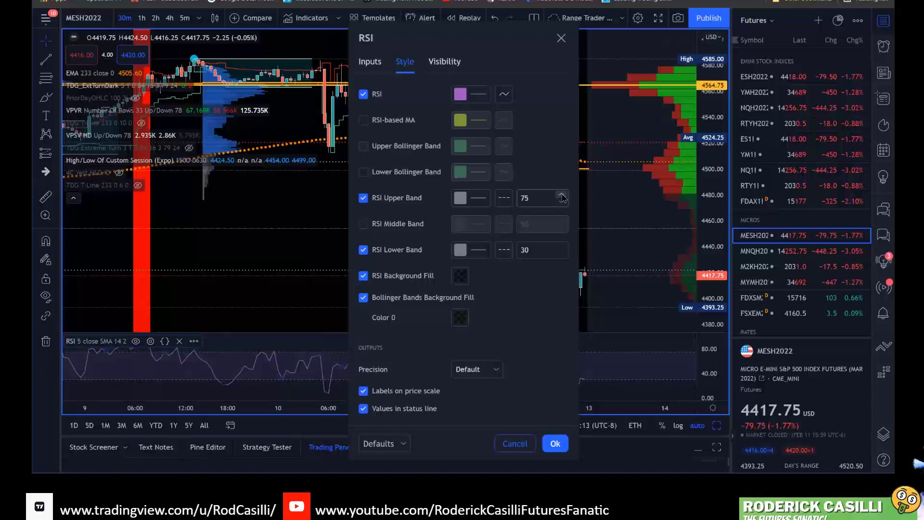
{"action": "left_click", "coordinate": [562, 195]}
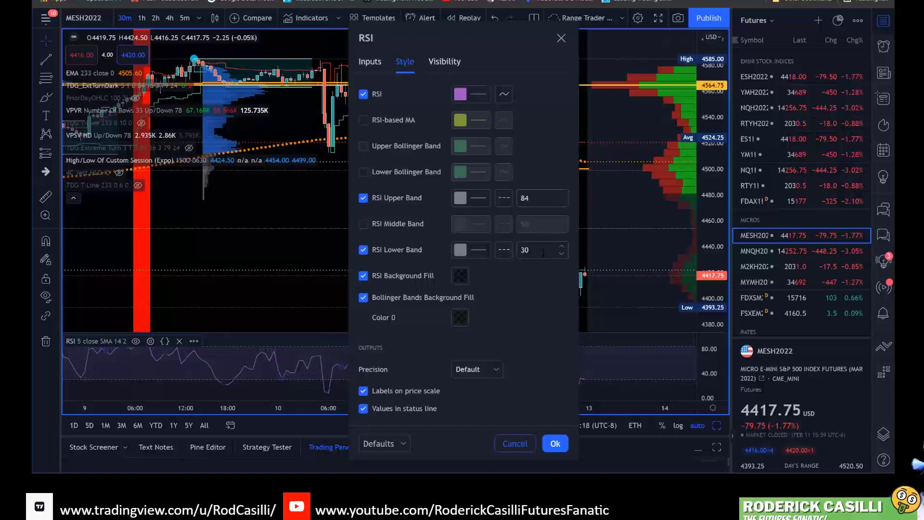
{"action": "left_click_drag", "start_coordinate": [560, 254], "coordinate": [560, 252]}
{"action": "left_click", "coordinate": [554, 443]}
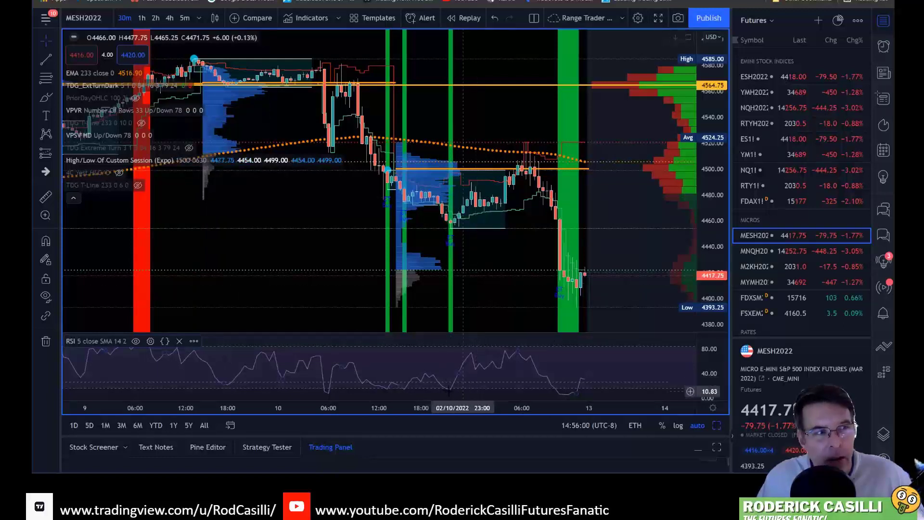
{"action": "mouse_move", "coordinate": [452, 391]}
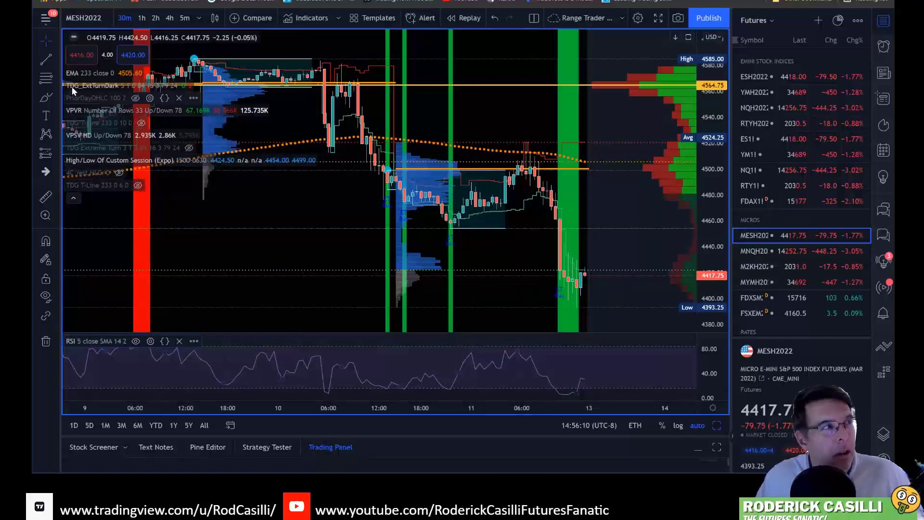
Collapse the indicator legend, sketch and erase red marks, then load MNQH2022 Nasdaq futures
{"action": "left_click", "coordinate": [74, 198]}
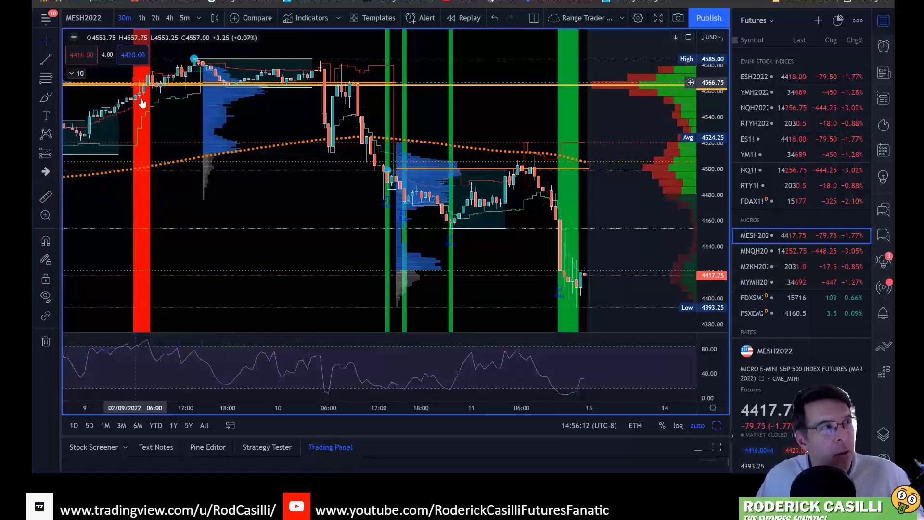
{"action": "left_click_drag", "start_coordinate": [352, 203], "coordinate": [193, 114]}
{"action": "left_click_drag", "start_coordinate": [222, 196], "coordinate": [267, 81]}
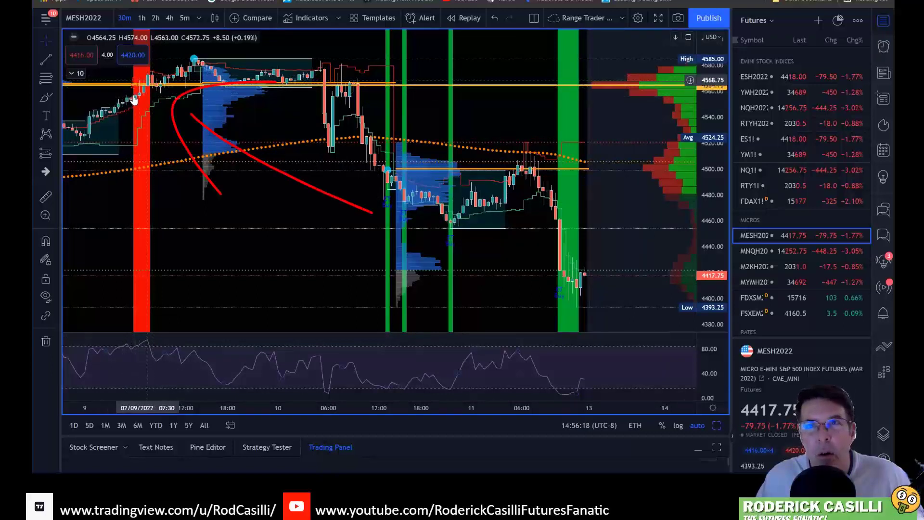
{"action": "key", "text": "Escape"}
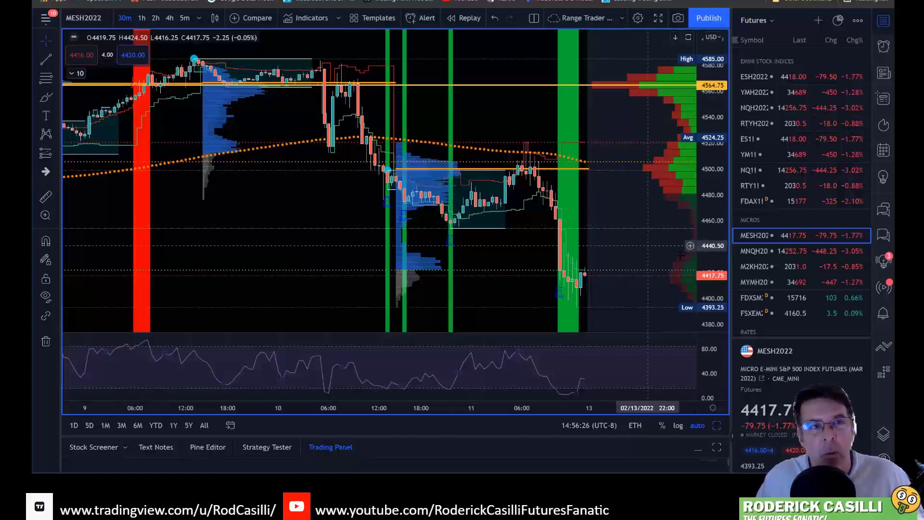
{"action": "left_click", "coordinate": [749, 250]}
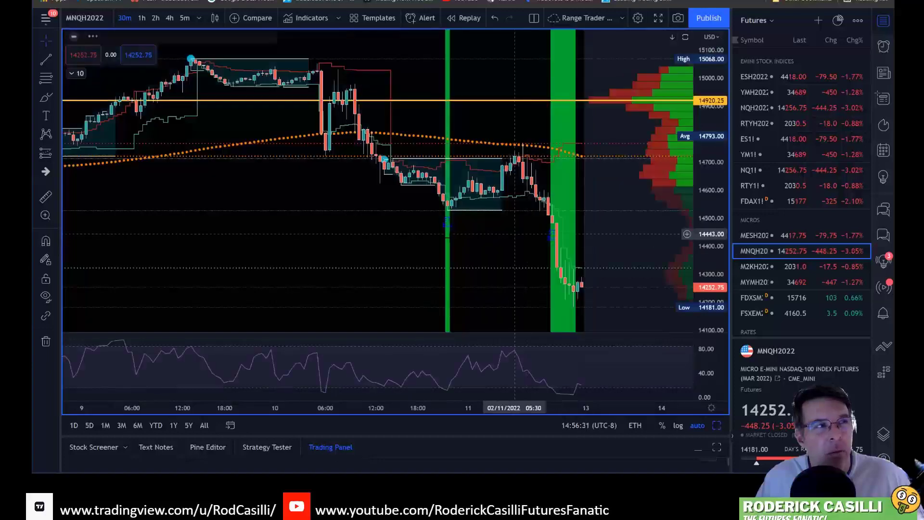
Zoom out the MNQH2022 chart, then load the MYMH2022 micro Dow futures
{"action": "scroll", "coordinate": [474, 251], "scroll_direction": "down", "scroll_amount": 3}
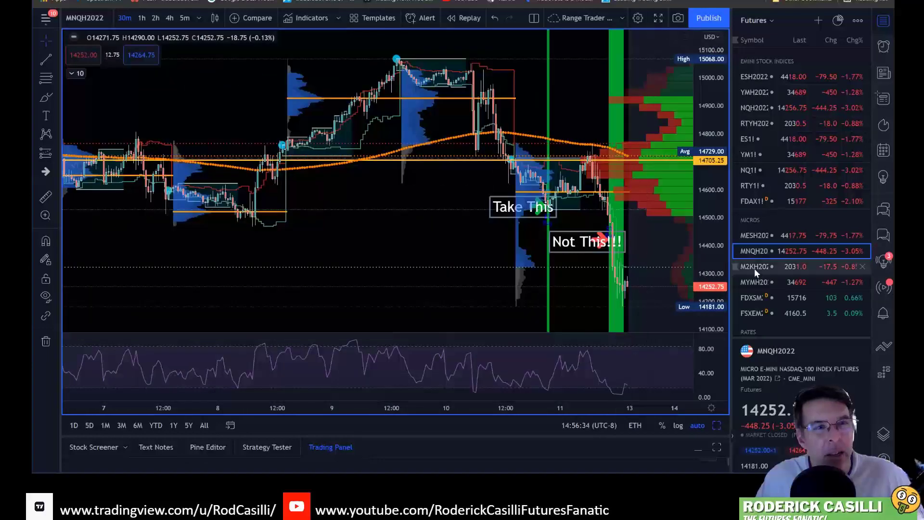
{"action": "left_click", "coordinate": [754, 280]}
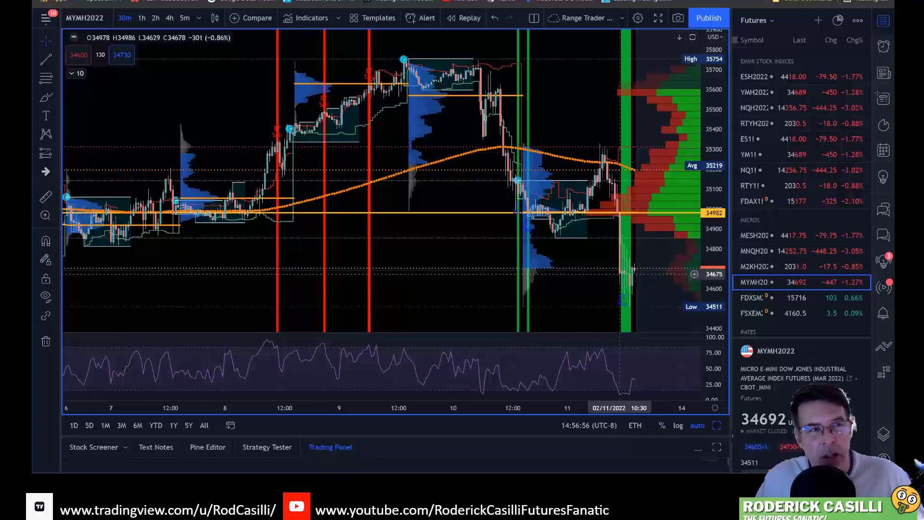
Zoom in horizontally on the MYMH2022 chart's most recent bars
{"action": "scroll", "coordinate": [596, 289], "scroll_direction": "up", "scroll_amount": 2}
{"action": "scroll", "coordinate": [596, 289], "scroll_direction": "up", "scroll_amount": 5}
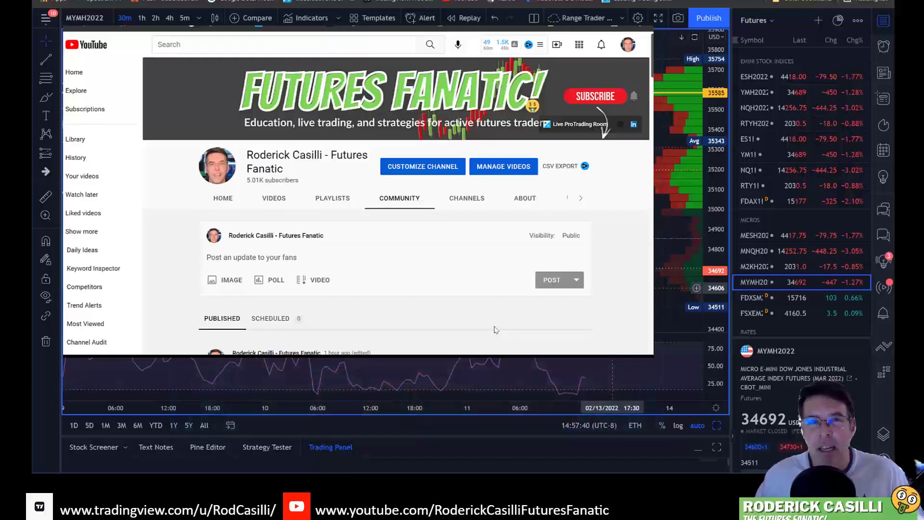
Scroll to the Bulenox price-match post, expand it with Read more, and read it
{"action": "scroll", "coordinate": [417, 241], "scroll_direction": "down", "scroll_amount": 5}
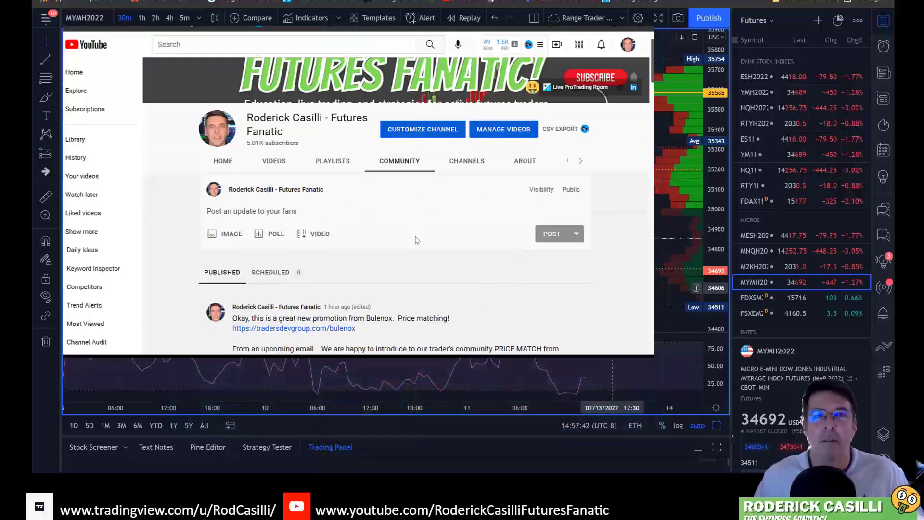
{"action": "scroll", "coordinate": [417, 242], "scroll_direction": "down", "scroll_amount": 1}
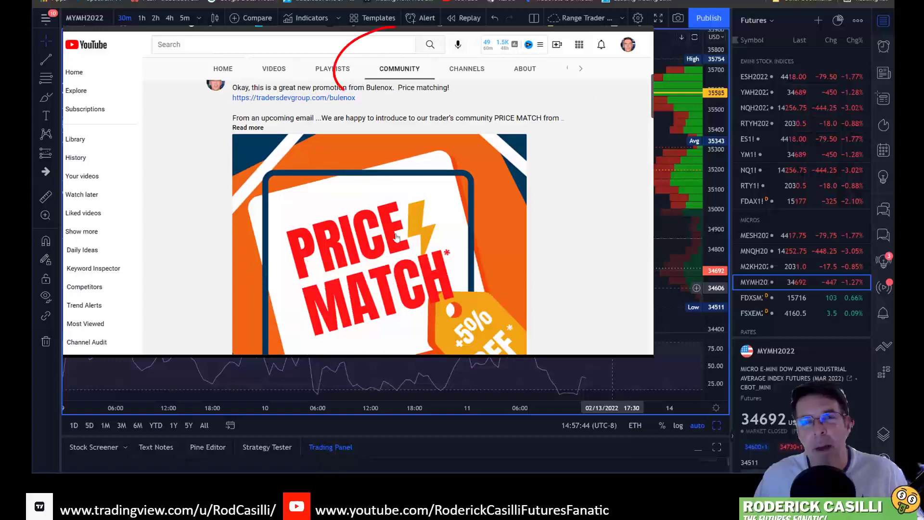
{"action": "left_click", "coordinate": [312, 139]}
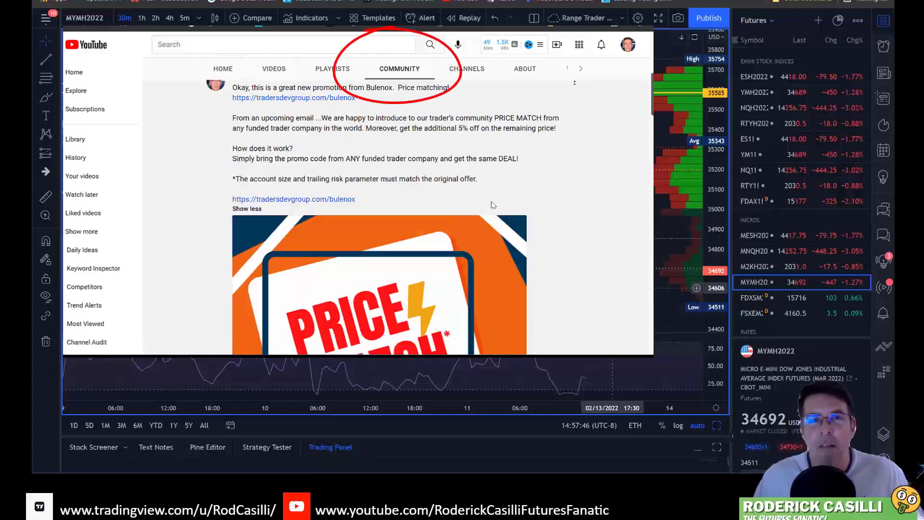
{"action": "scroll", "coordinate": [405, 187], "scroll_direction": "down", "scroll_amount": 1}
{"action": "scroll", "coordinate": [489, 200], "scroll_direction": "up", "scroll_amount": 2}
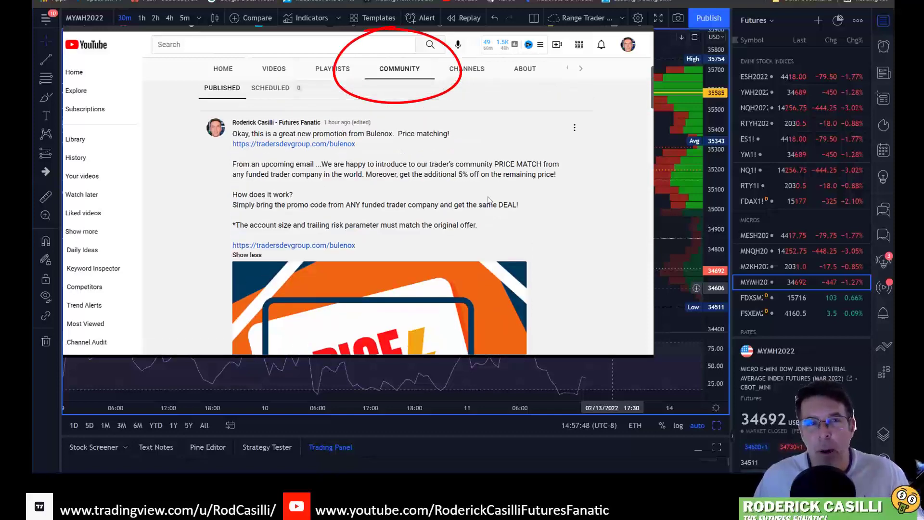
{"action": "scroll", "coordinate": [489, 200], "scroll_direction": "down", "scroll_amount": 1}
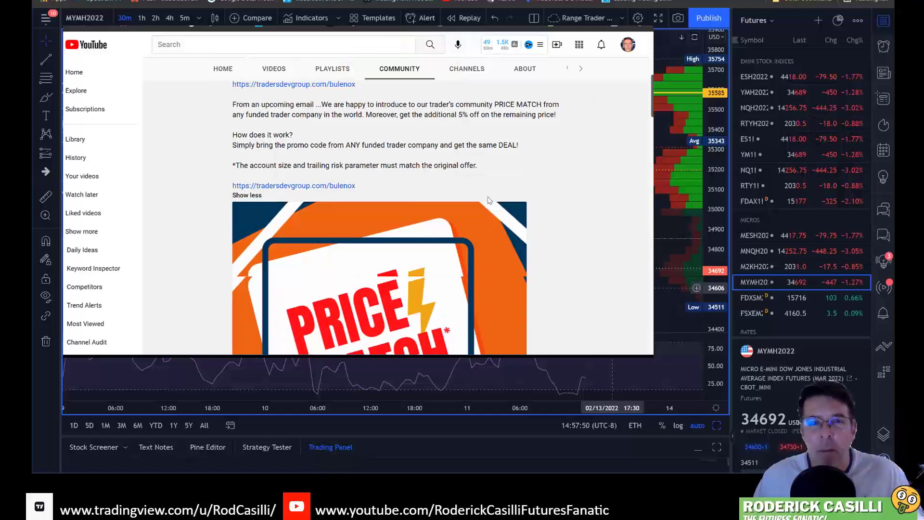
{"action": "scroll", "coordinate": [489, 200], "scroll_direction": "down", "scroll_amount": 3}
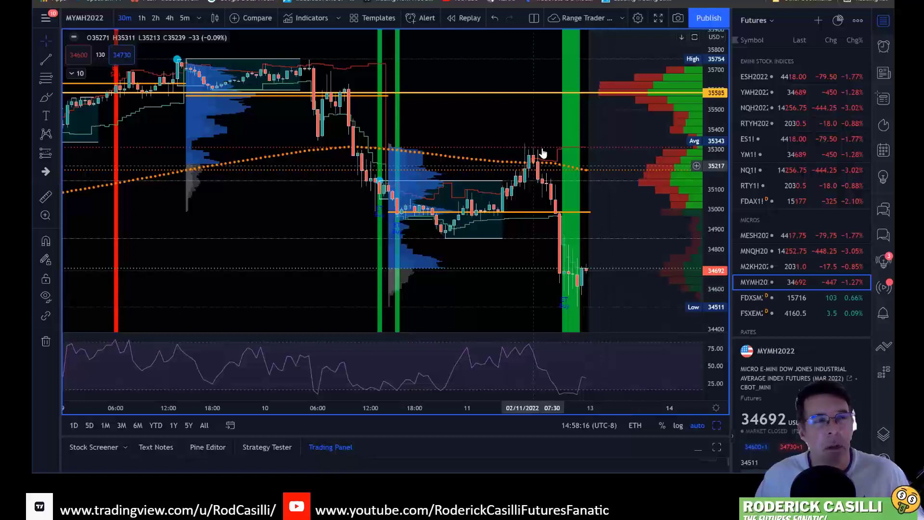
Switch to the author's TradingView profile tab and scroll down to the published idea cards
{"action": "key", "text": "ctrl+Tab"}
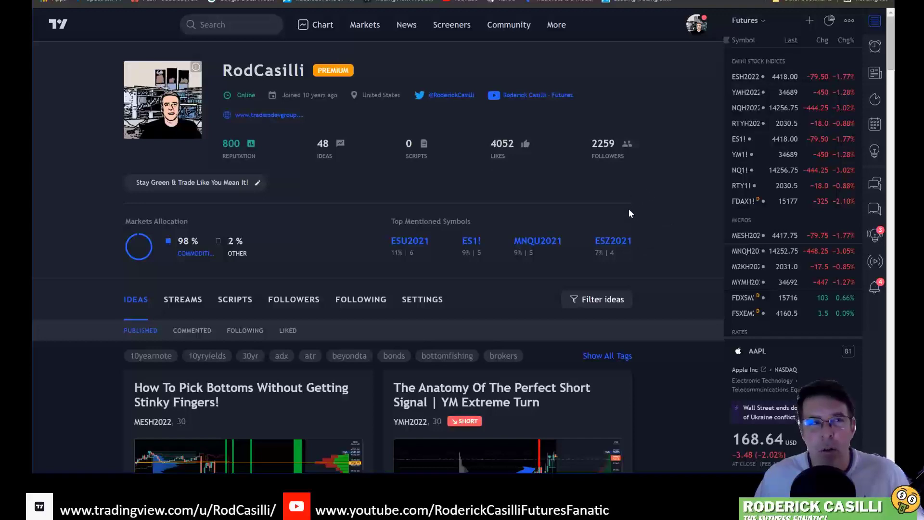
{"action": "scroll", "coordinate": [629, 213], "scroll_direction": "down", "scroll_amount": 6}
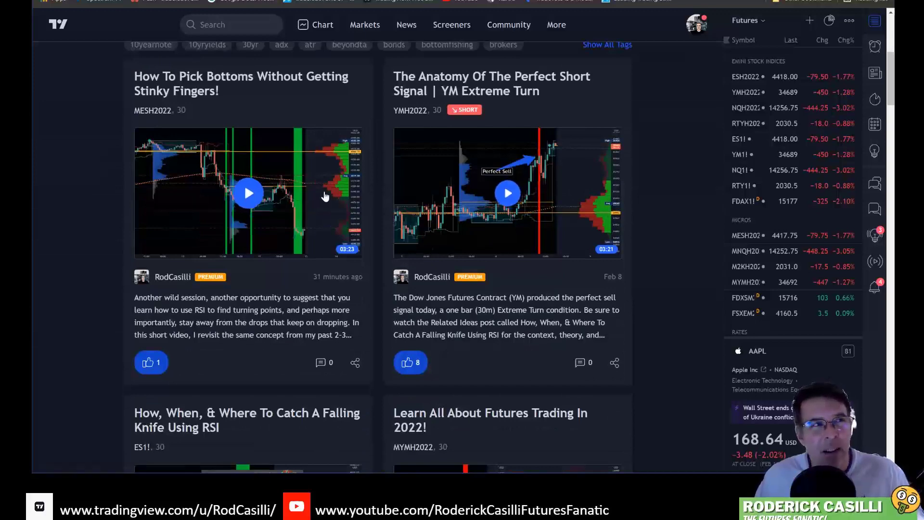
{"action": "scroll", "coordinate": [325, 195], "scroll_direction": "down", "scroll_amount": 3}
{"action": "scroll", "coordinate": [355, 187], "scroll_direction": "up", "scroll_amount": 4}
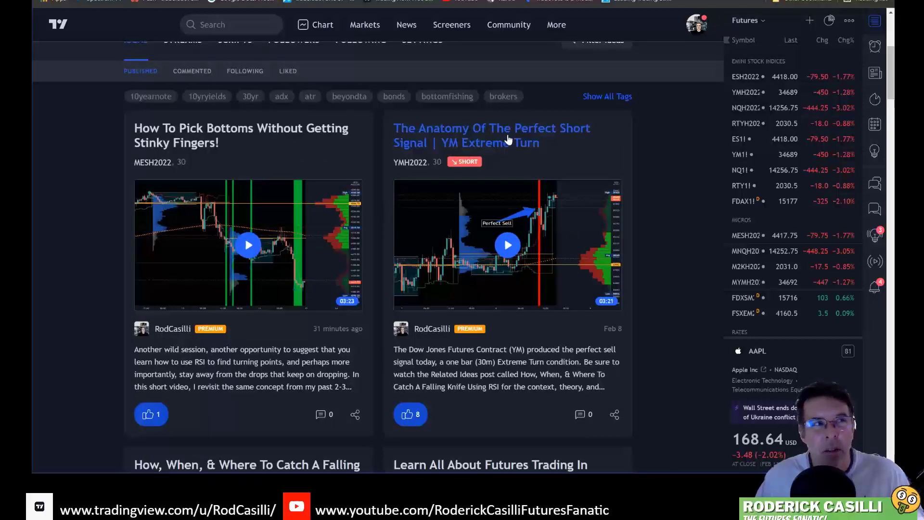
{"action": "scroll", "coordinate": [507, 172], "scroll_direction": "down", "scroll_amount": 2}
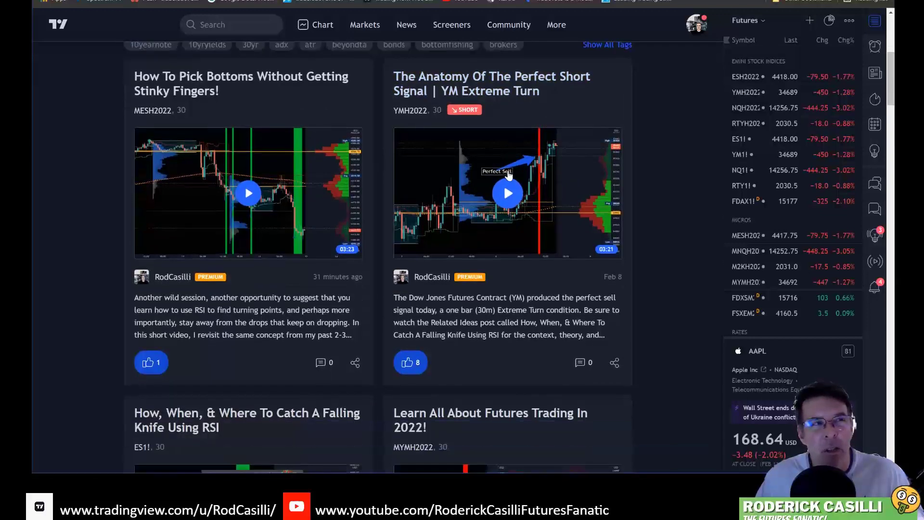
{"action": "scroll", "coordinate": [395, 253], "scroll_direction": "down", "scroll_amount": 1}
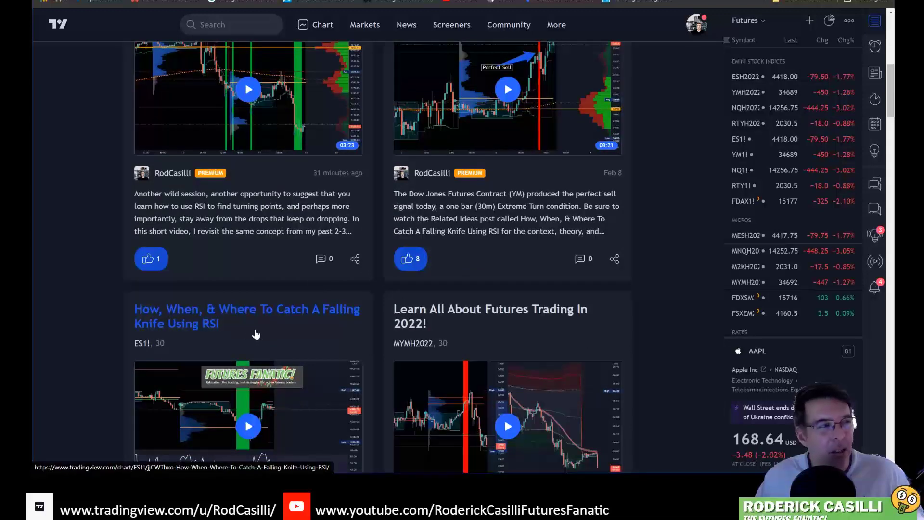
{"action": "scroll", "coordinate": [259, 334], "scroll_direction": "down", "scroll_amount": 1}
{"action": "scroll", "coordinate": [255, 332], "scroll_direction": "down", "scroll_amount": 1}
{"action": "scroll", "coordinate": [262, 330], "scroll_direction": "up", "scroll_amount": 2}
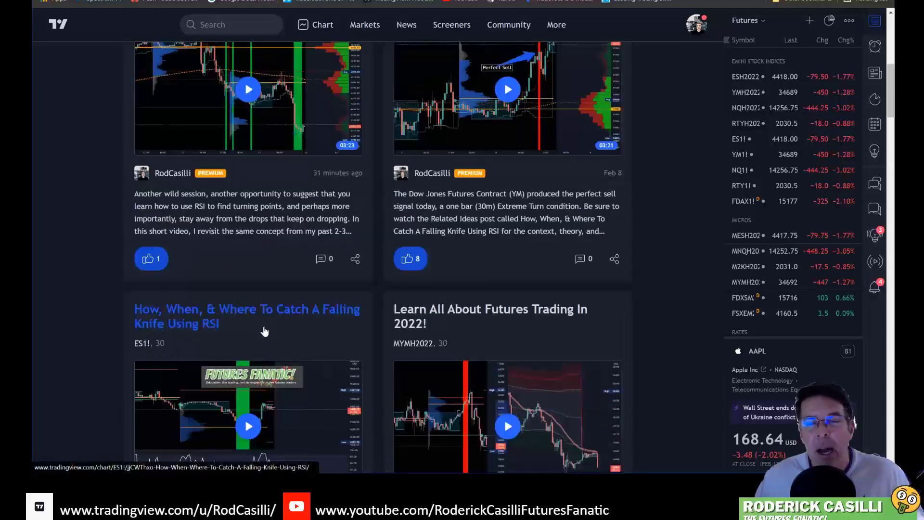